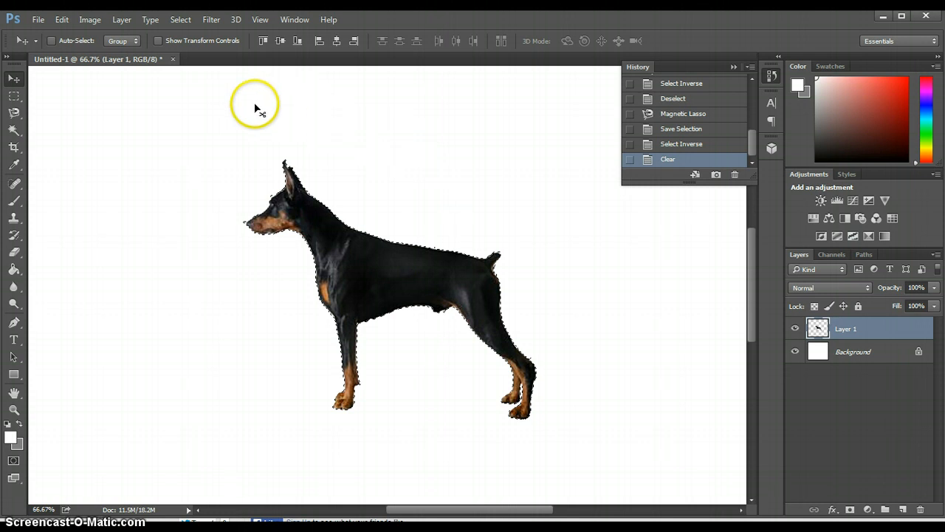
Step: Start Puppet Warp on the dog in Layer 1 and show its mesh
{"action": "left_click", "coordinate": [63, 19]}
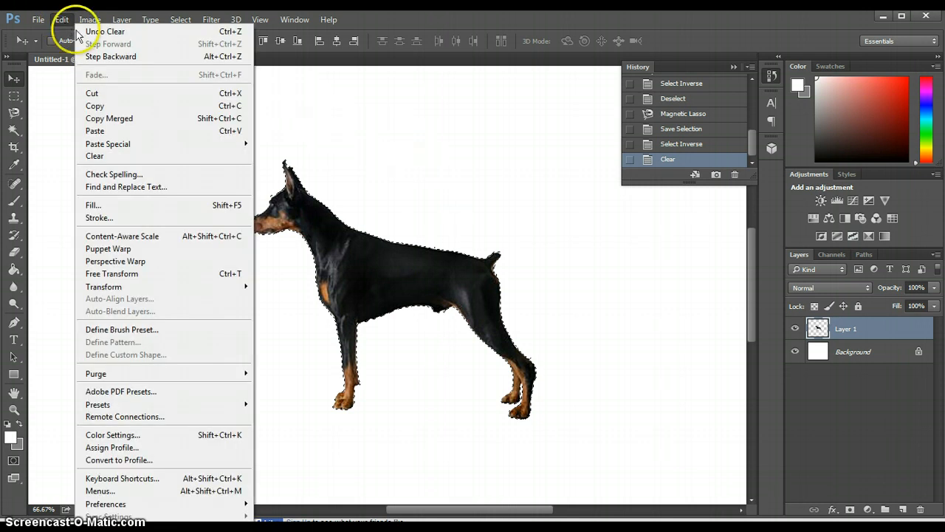
{"action": "left_click", "coordinate": [109, 249]}
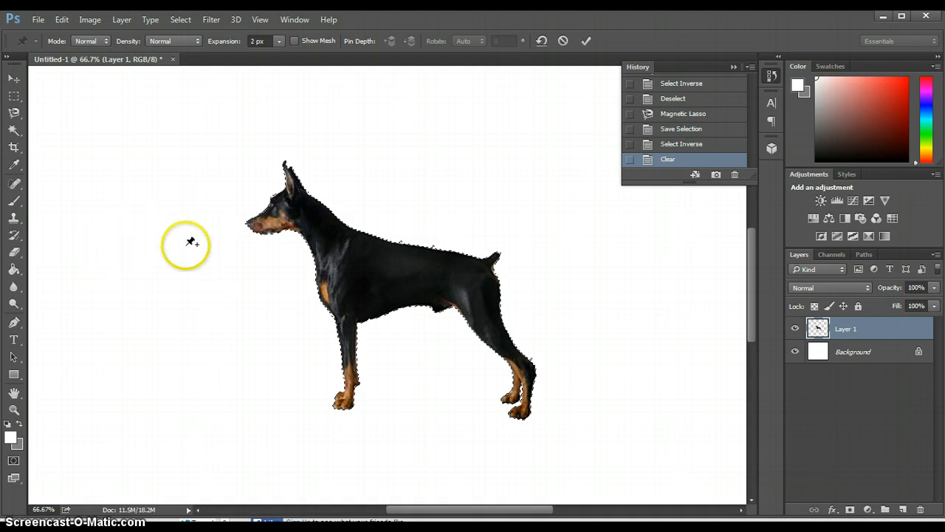
{"action": "left_click", "coordinate": [295, 41]}
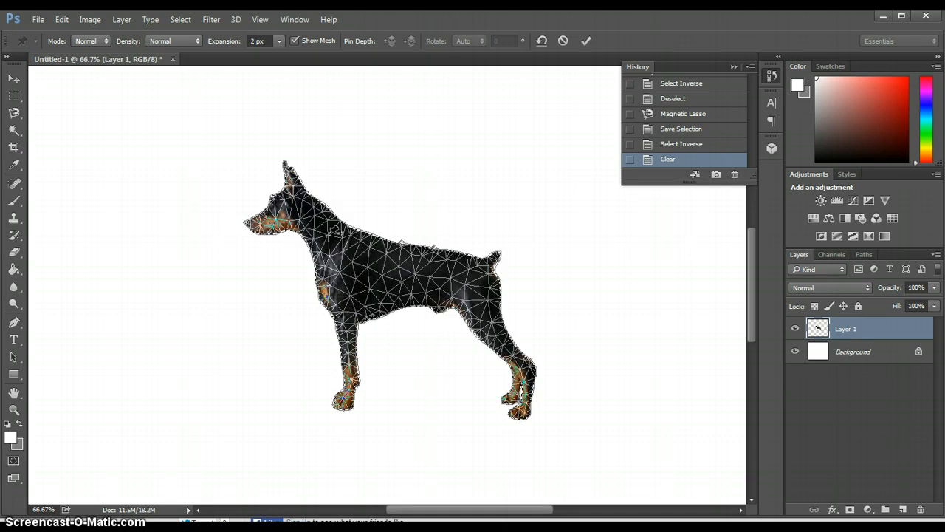
Step: Place warp pins on the dog's jaw, shoulder, hip, rear thigh and upper front leg
{"action": "left_click", "coordinate": [309, 213]}
{"action": "left_click", "coordinate": [303, 220]}
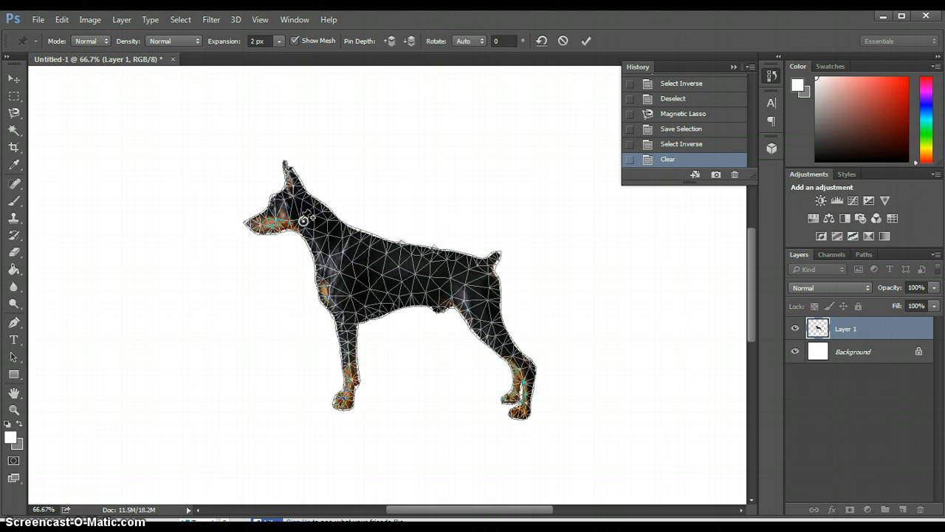
{"action": "left_click", "coordinate": [338, 236]}
{"action": "left_click", "coordinate": [355, 236]}
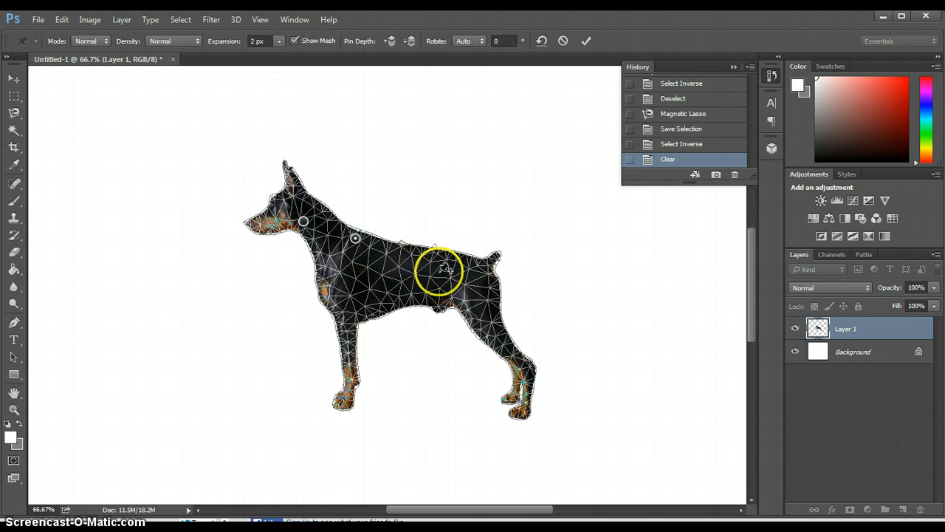
{"action": "left_click", "coordinate": [469, 272]}
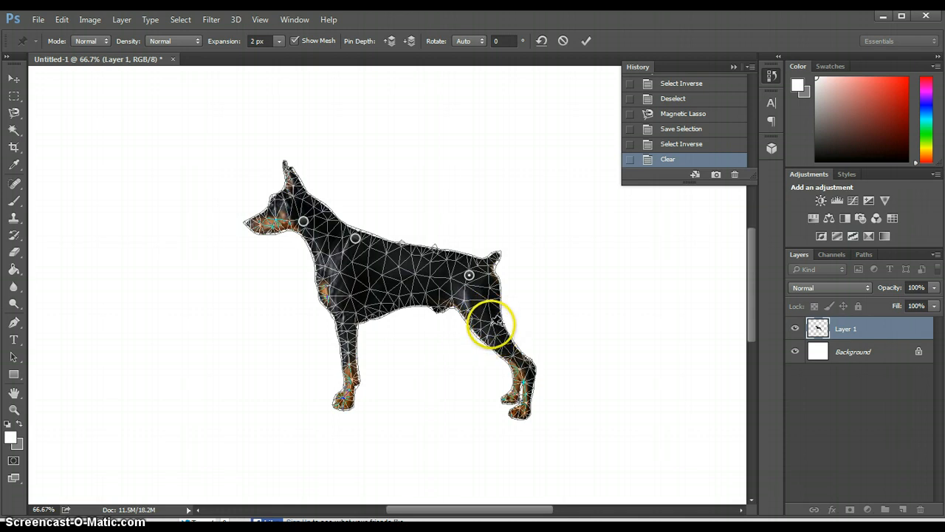
{"action": "left_click", "coordinate": [494, 326]}
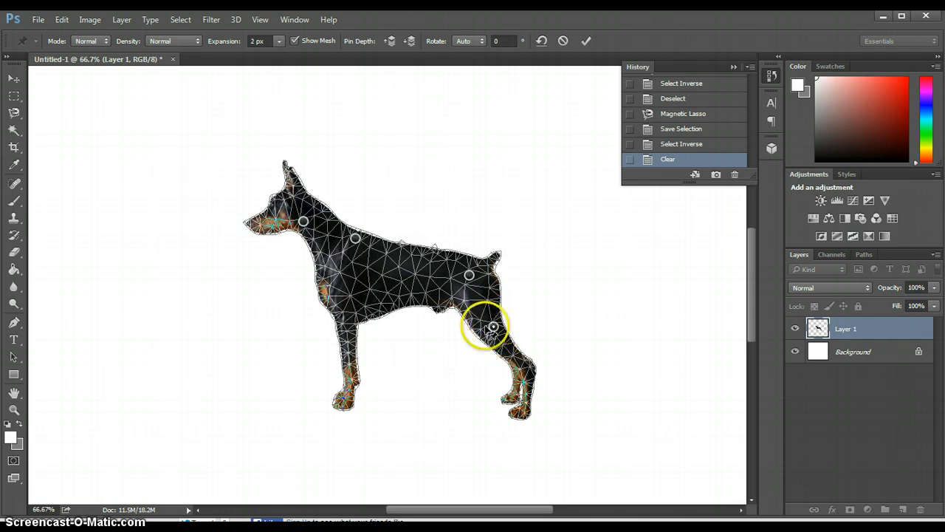
{"action": "left_click", "coordinate": [345, 318]}
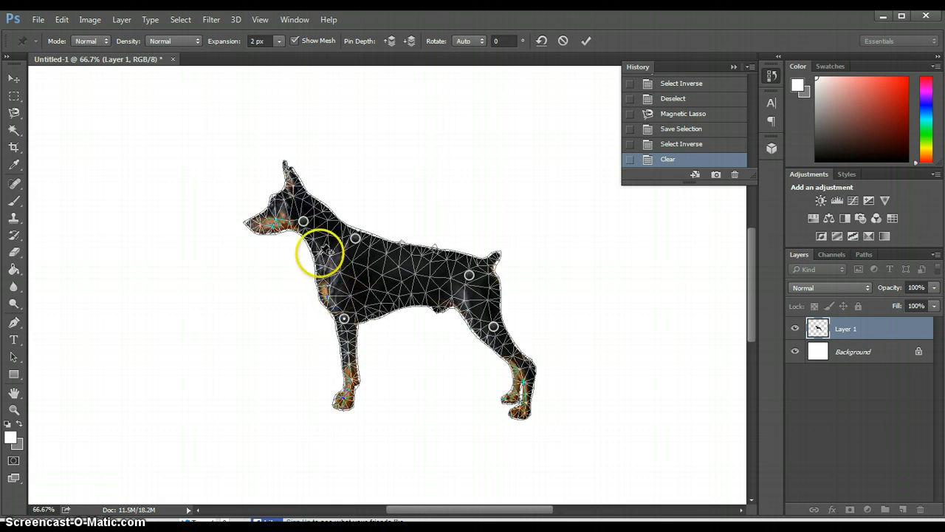
Step: Lower the head by its jaw pin, and move the shoulder pin down to about X 14.17 in, Y 12.02 in
{"action": "left_click", "coordinate": [304, 221]}
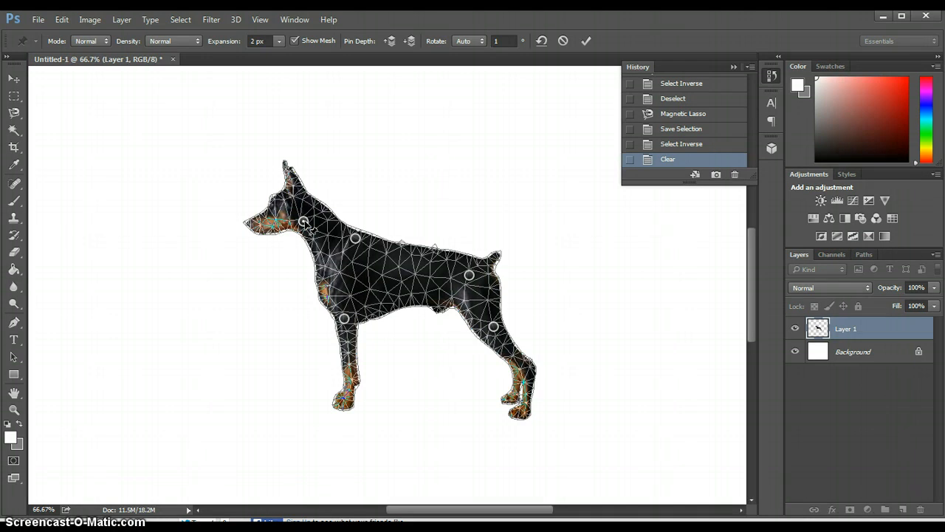
{"action": "left_click_drag", "start_coordinate": [310, 227], "coordinate": [289, 257]}
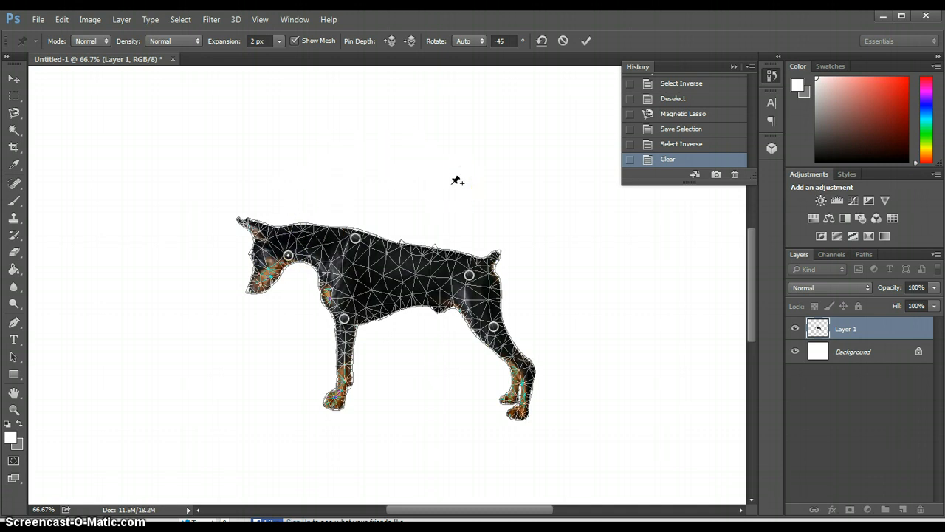
{"action": "left_click", "coordinate": [357, 241]}
{"action": "left_click_drag", "start_coordinate": [356, 241], "coordinate": [365, 261]}
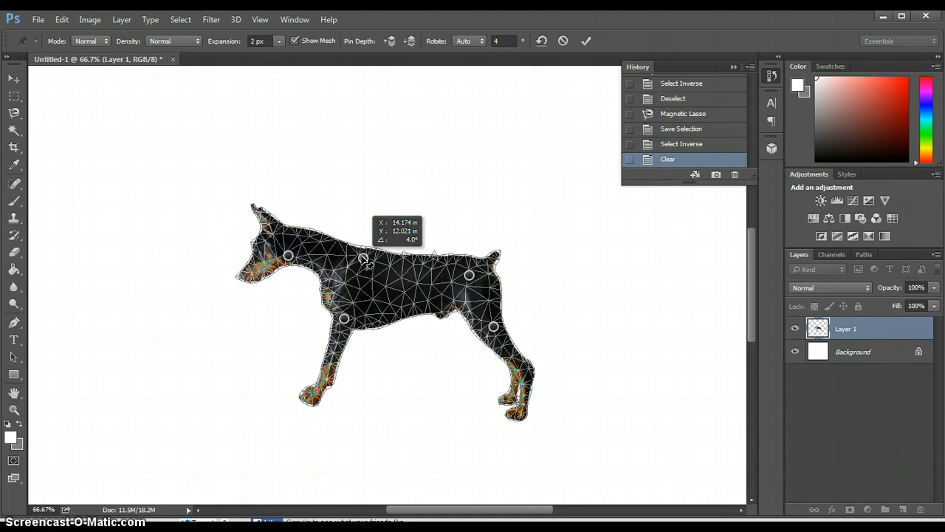
{"action": "left_click_drag", "start_coordinate": [366, 261], "coordinate": [365, 261]}
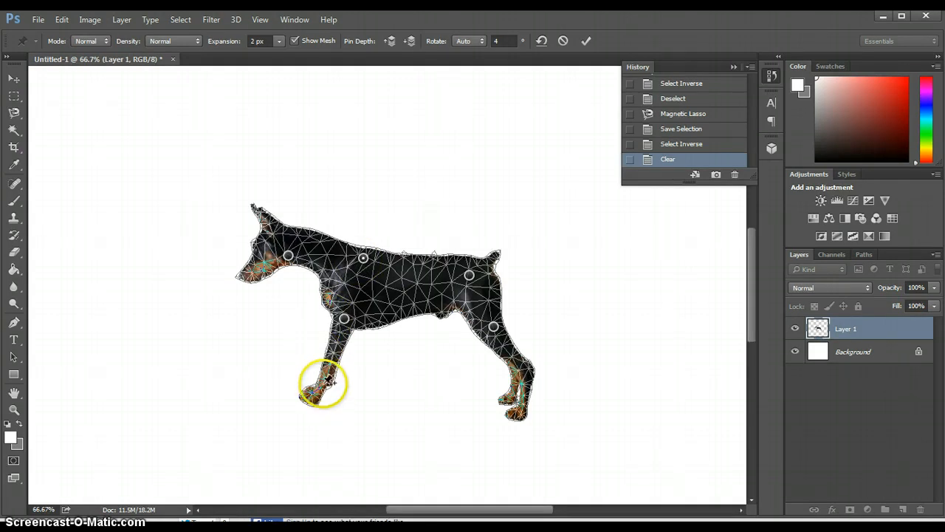
Step: Add a pin on the lower front leg and raise it to shorten the leg
{"action": "left_click", "coordinate": [328, 381]}
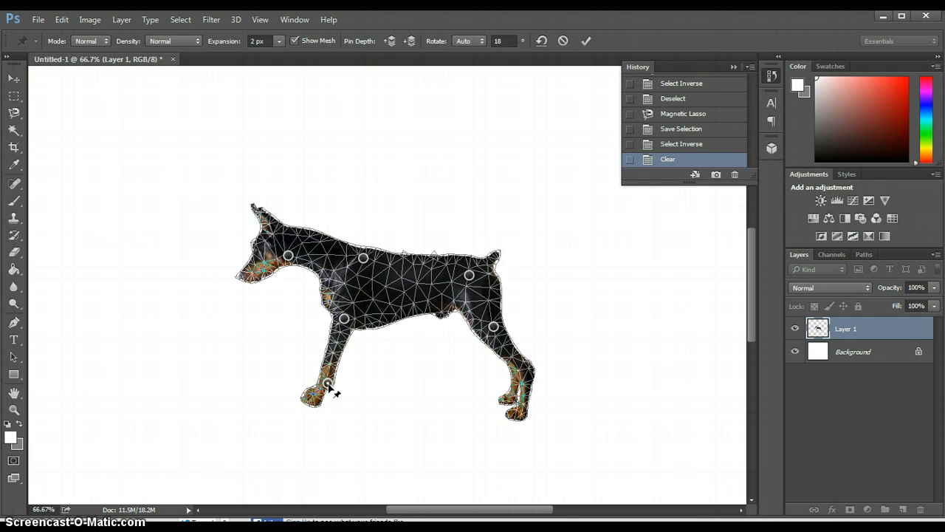
{"action": "left_click_drag", "start_coordinate": [328, 384], "coordinate": [335, 365]}
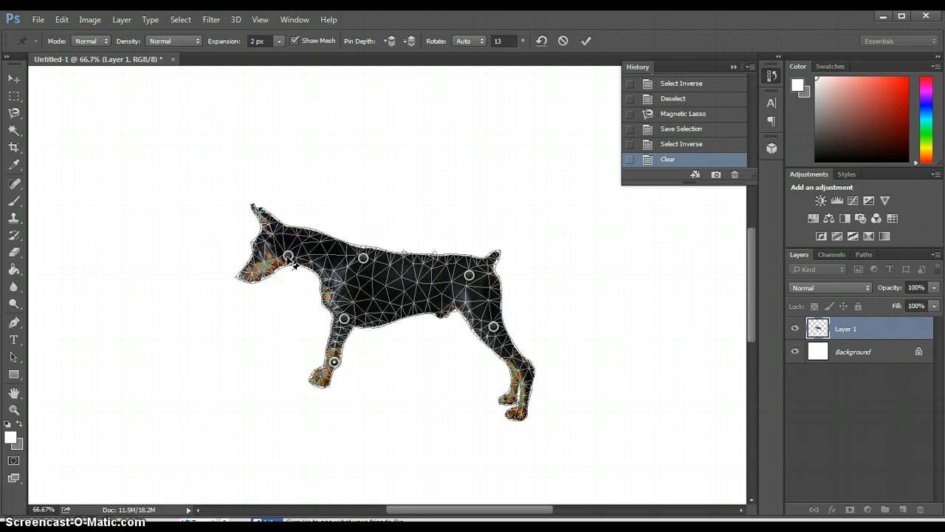
Step: Raise the jaw and shoulder pins together, bringing the shoulder pin to about X 14.30 in, Y 11.04 in
{"action": "left_click", "coordinate": [289, 256]}
{"action": "left_click", "coordinate": [363, 258]}
{"action": "left_click_drag", "start_coordinate": [367, 256], "coordinate": [448, 281]}
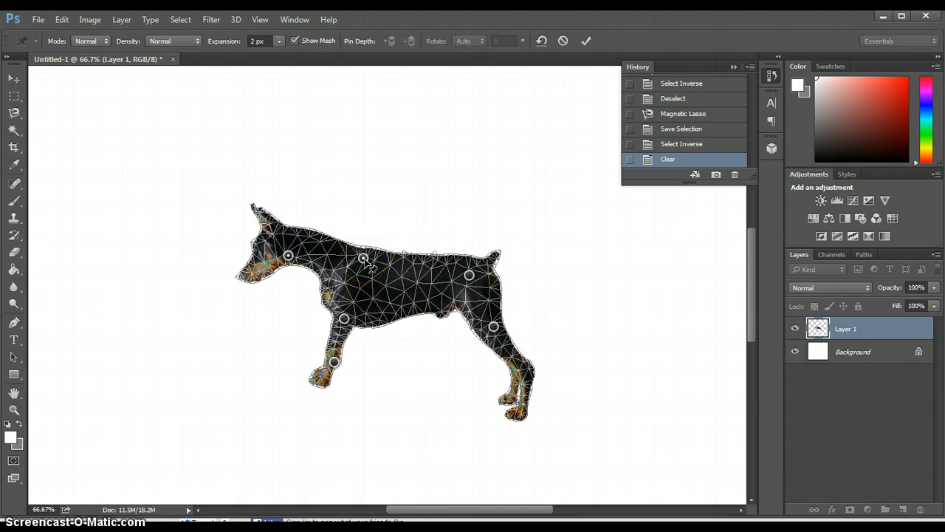
{"action": "left_click_drag", "start_coordinate": [363, 258], "coordinate": [368, 228]}
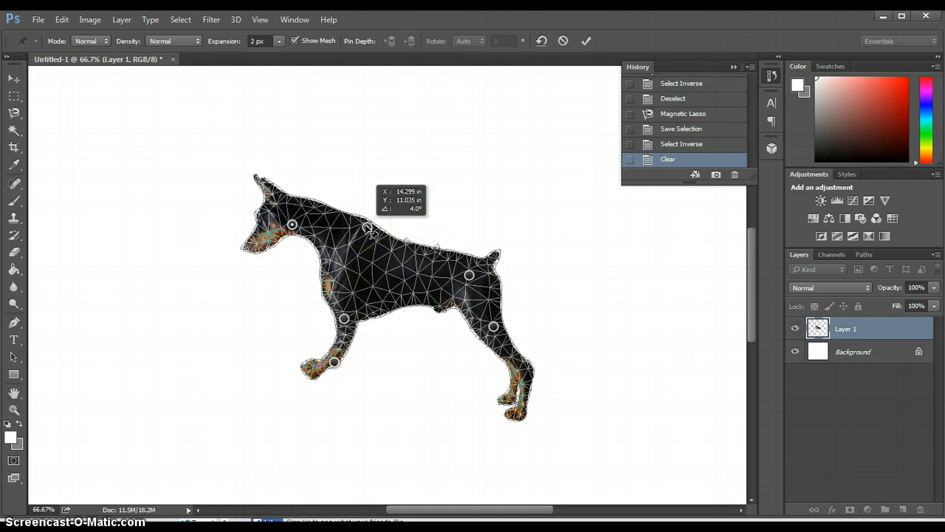
{"action": "left_click_drag", "start_coordinate": [368, 229], "coordinate": [368, 228]}
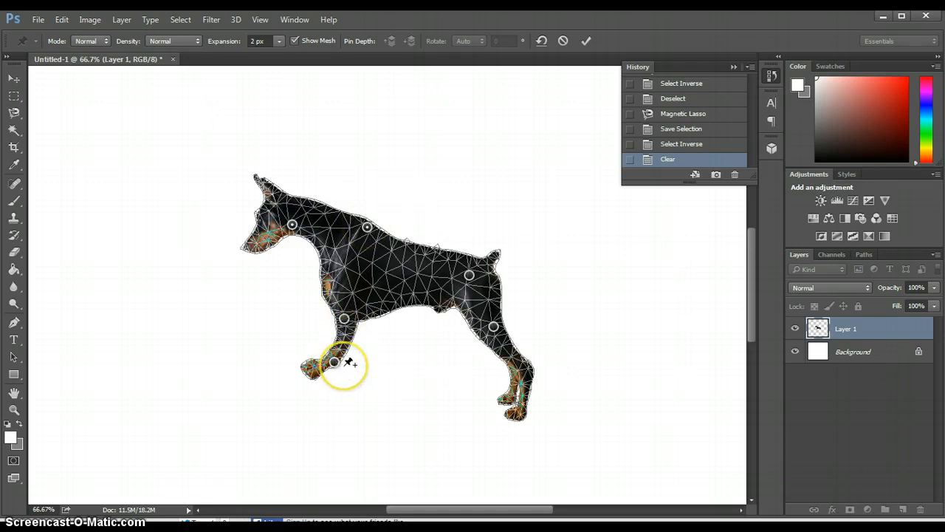
Step: Rotate the lower front-leg pin to straighten the bent paw, and raise the upper front-leg pin slightly
{"action": "mouse_move", "coordinate": [343, 365]}
{"action": "left_mouse_down"}
{"action": "mouse_move", "coordinate": [338, 380]}
{"action": "mouse_move", "coordinate": [337, 367]}
{"action": "left_mouse_up"}
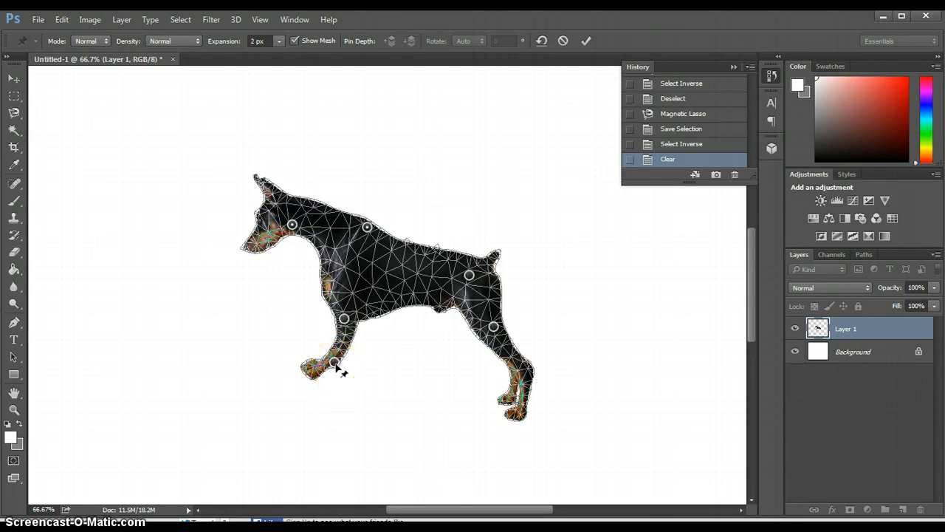
{"action": "left_click", "coordinate": [336, 365]}
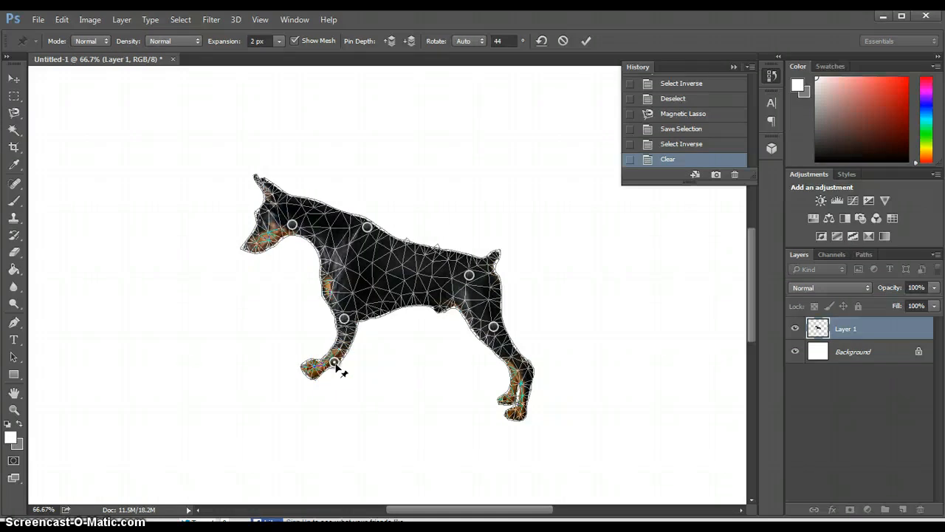
{"action": "key", "text": "alt"}
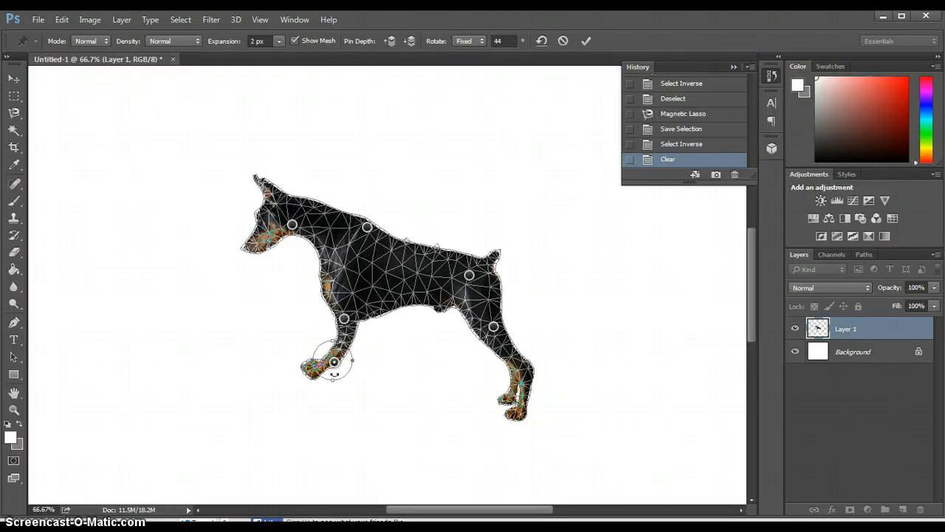
{"action": "left_click_drag", "start_coordinate": [334, 373], "coordinate": [347, 370]}
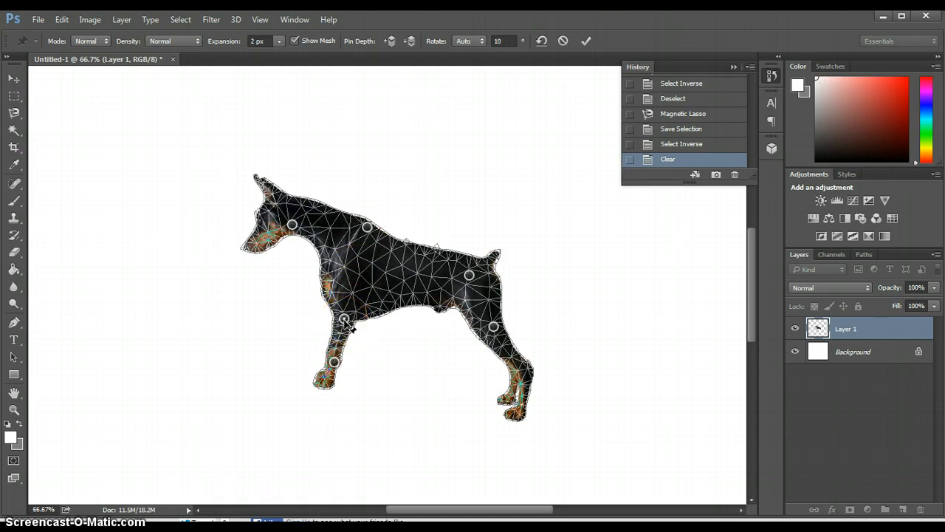
{"action": "left_click_drag", "start_coordinate": [345, 319], "coordinate": [348, 305]}
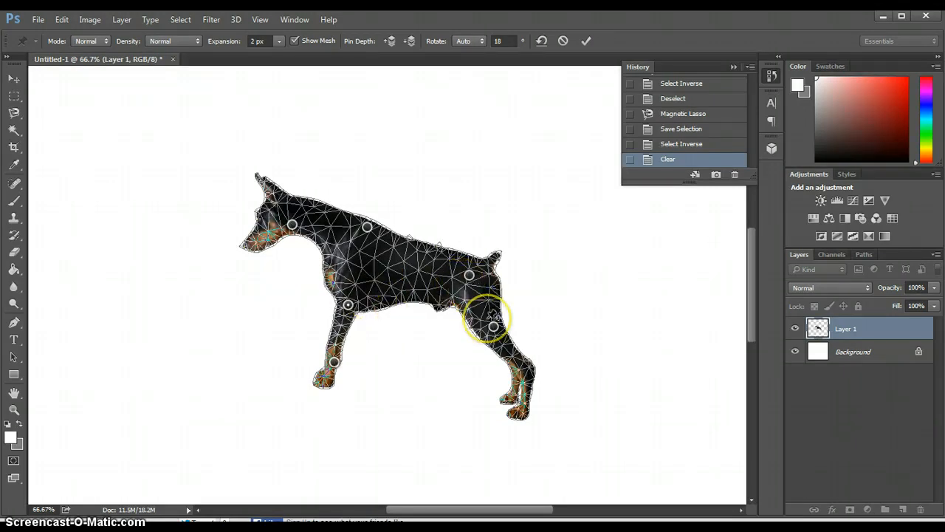
{"action": "left_click_drag", "start_coordinate": [493, 319], "coordinate": [494, 318]}
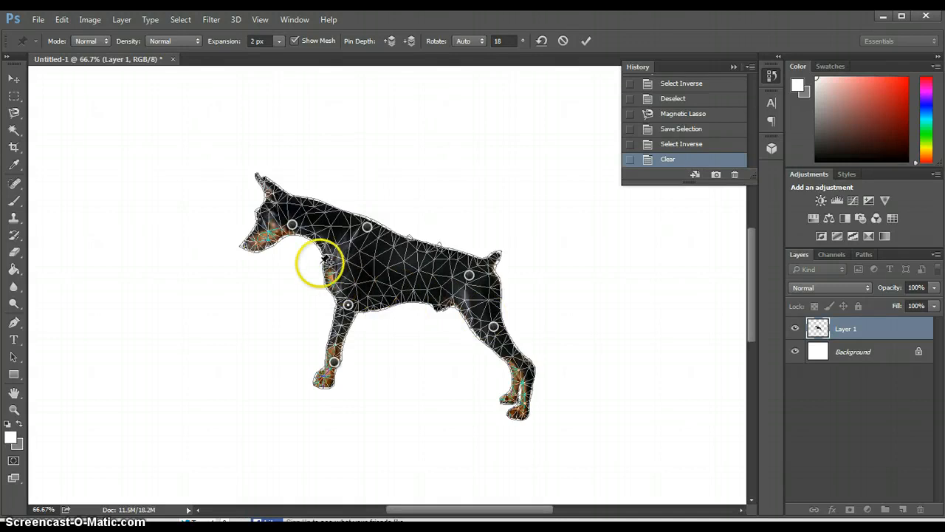
Step: Rotate the jaw pin to 28 degrees so the head tilts up, and lower the shoulder pin slightly
{"action": "left_click_drag", "start_coordinate": [298, 232], "coordinate": [297, 234]}
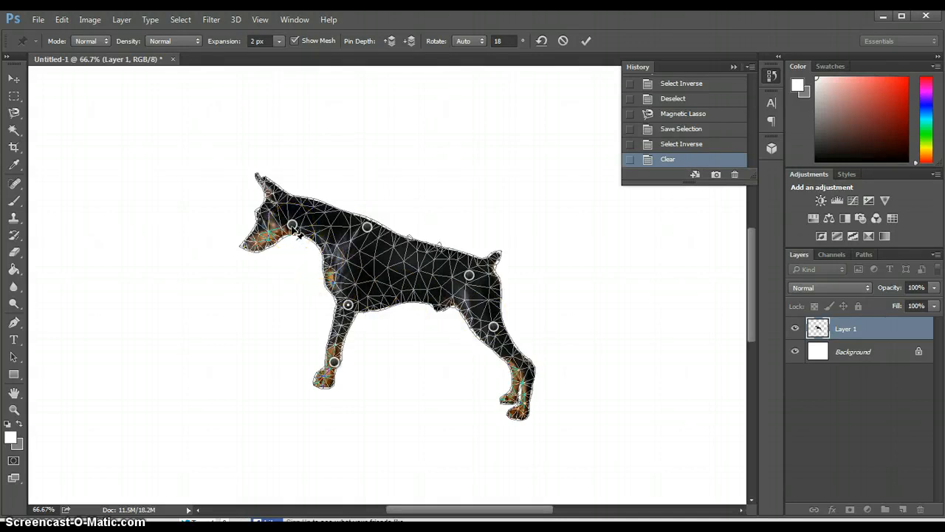
{"action": "left_click", "coordinate": [293, 224]}
{"action": "key", "text": "alt"}
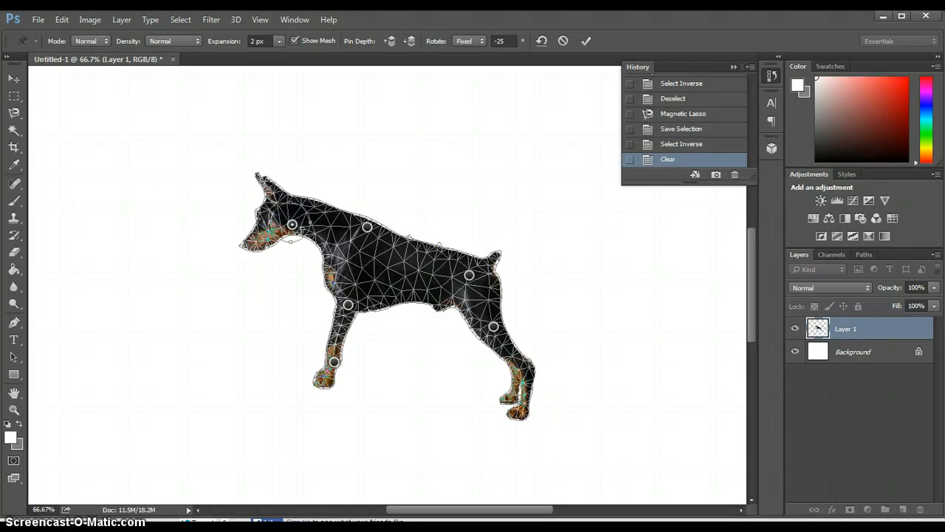
{"action": "mouse_move", "coordinate": [301, 232]}
{"action": "left_mouse_down"}
{"action": "mouse_move", "coordinate": [276, 235]}
{"action": "mouse_move", "coordinate": [290, 236]}
{"action": "left_mouse_up"}
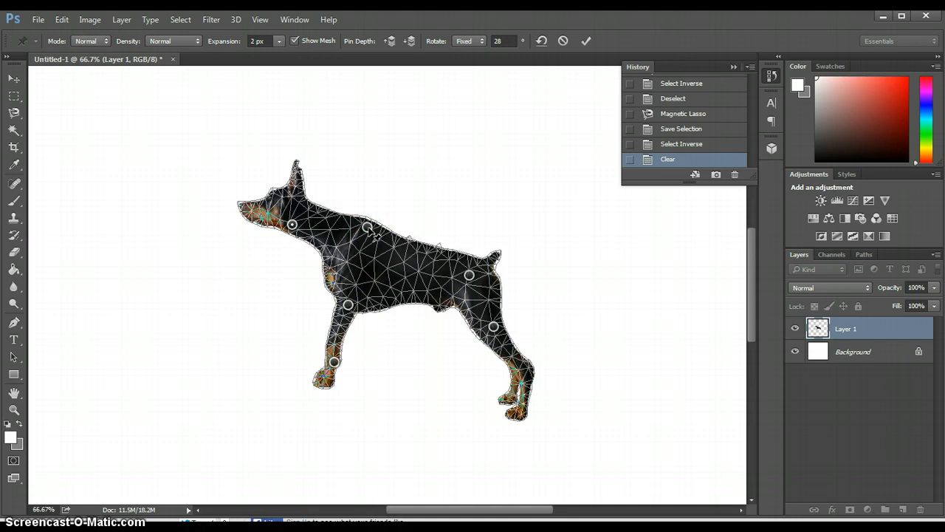
{"action": "left_click_drag", "start_coordinate": [367, 226], "coordinate": [360, 243]}
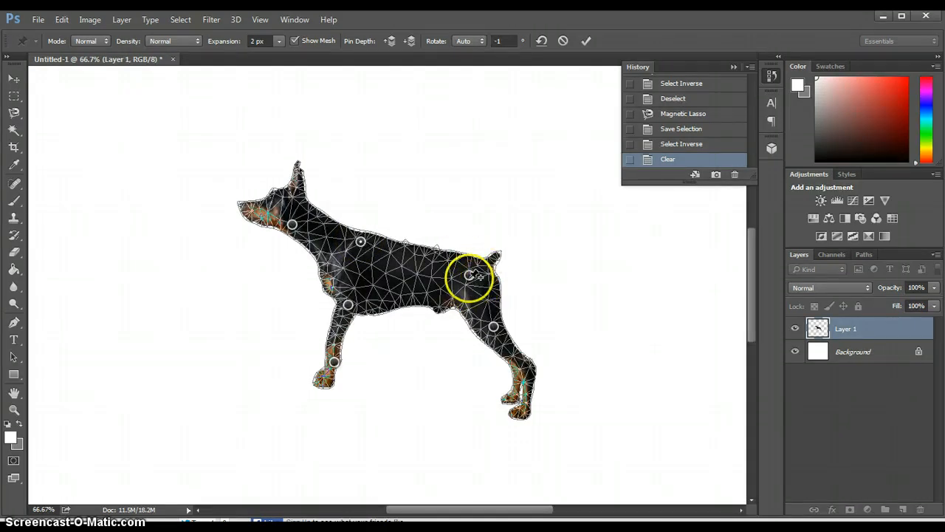
Step: Pin the hind leg's hock and pull it up and forward, and raise the lower front-leg pin
{"action": "left_click", "coordinate": [533, 366]}
{"action": "left_click_drag", "start_coordinate": [532, 368], "coordinate": [507, 357]}
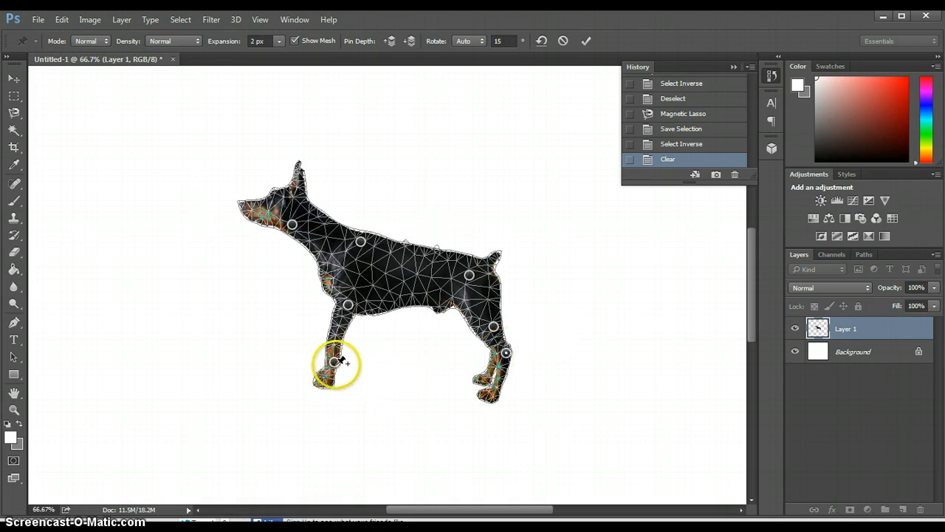
{"action": "left_click_drag", "start_coordinate": [342, 373], "coordinate": [332, 347]}
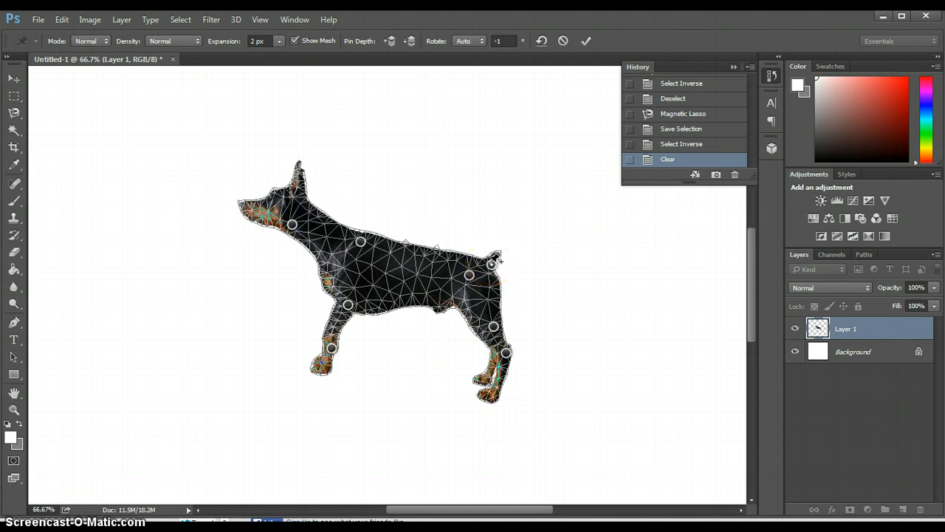
Step: Pin the tail's base and tip, and pull the tip up and back to lengthen the tail
{"action": "left_click", "coordinate": [491, 264]}
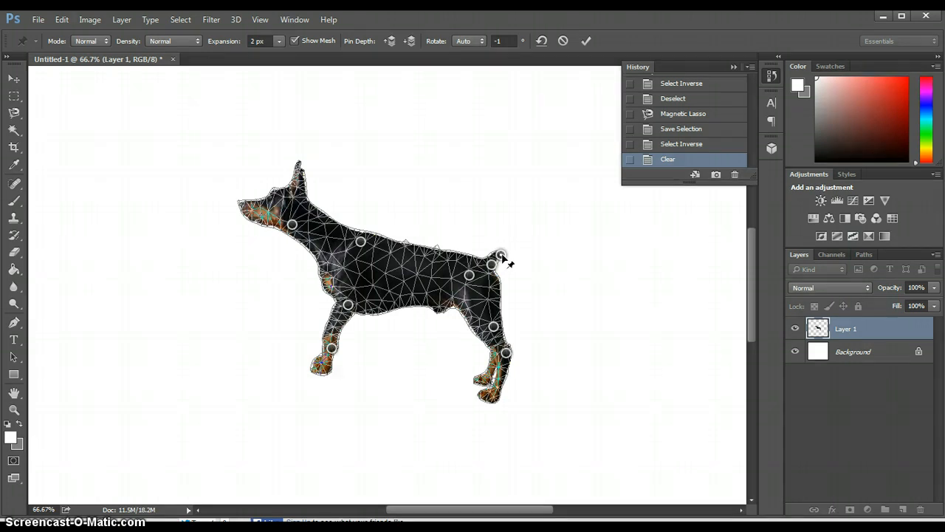
{"action": "left_click_drag", "start_coordinate": [502, 257], "coordinate": [527, 223]}
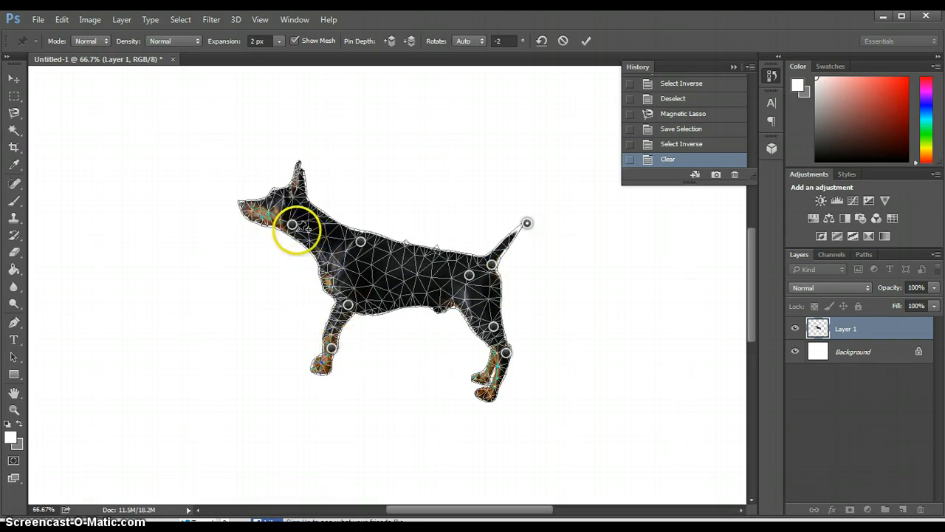
Step: Add a pin at the neck beside the shoulder, then lower the jaw pin and rotate it to about -56 degrees
{"action": "left_click_drag", "start_coordinate": [344, 233], "coordinate": [346, 234]}
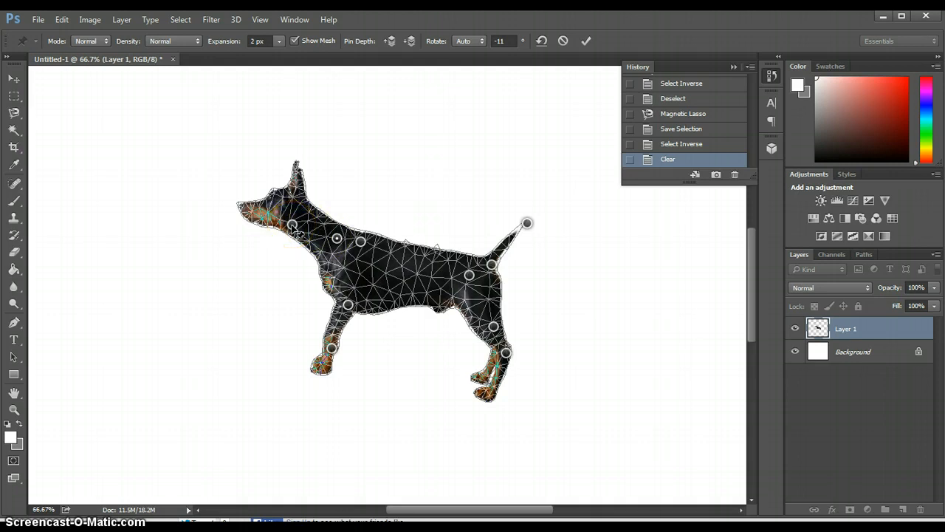
{"action": "left_click_drag", "start_coordinate": [294, 231], "coordinate": [289, 263]}
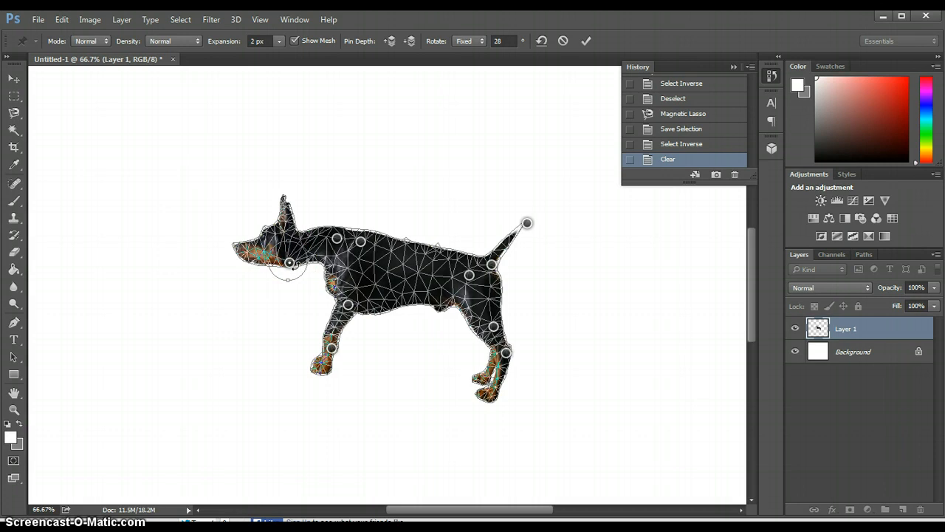
{"action": "left_click_drag", "start_coordinate": [293, 266], "coordinate": [292, 253]}
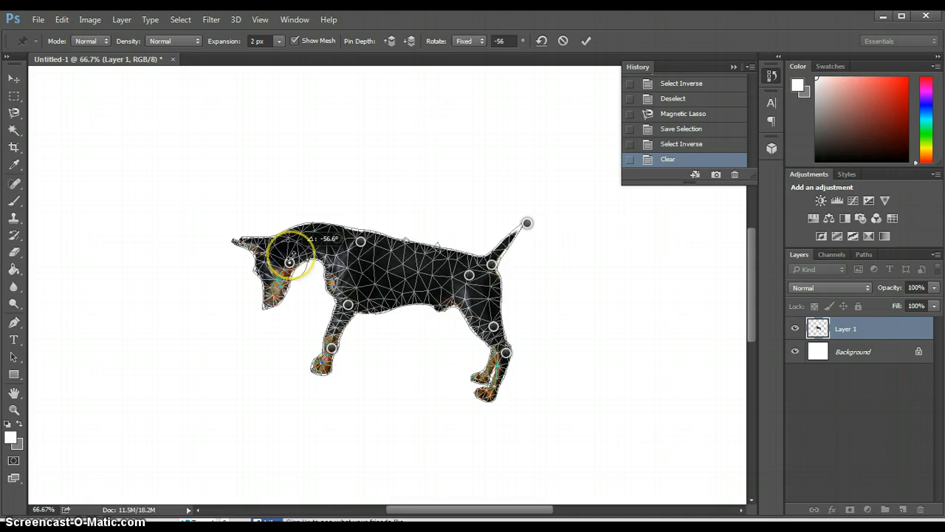
{"action": "left_click", "coordinate": [337, 238]}
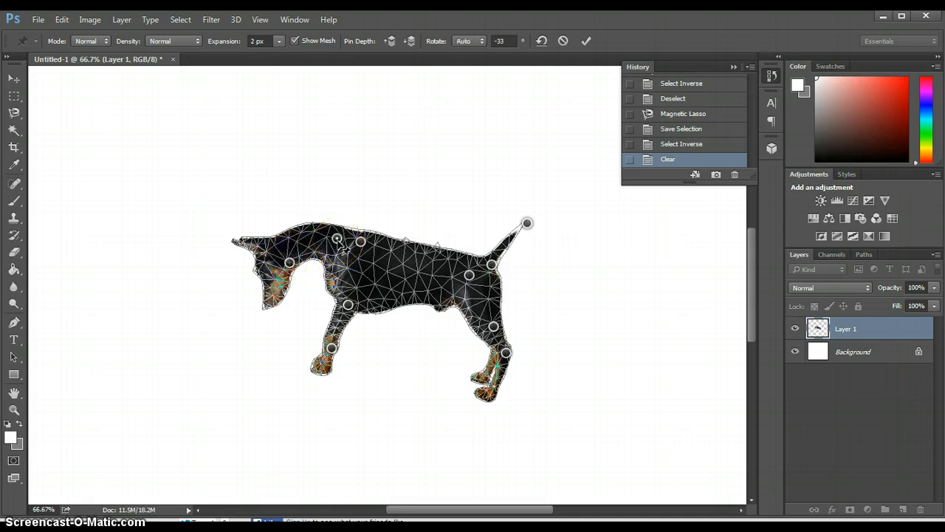
Step: Lower the neck pin slightly and pull both front-leg pins down, moving the upper one forward as well
{"action": "mouse_move", "coordinate": [337, 238]}
{"action": "left_mouse_down"}
{"action": "mouse_move", "coordinate": [336, 260]}
{"action": "mouse_move", "coordinate": [330, 250]}
{"action": "left_mouse_up"}
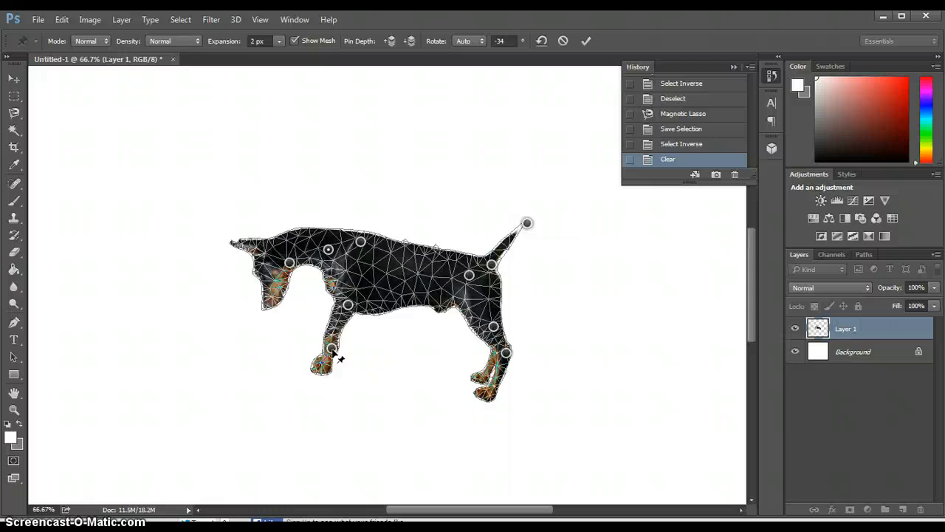
{"action": "mouse_move", "coordinate": [334, 353]}
{"action": "left_mouse_down"}
{"action": "mouse_move", "coordinate": [359, 332]}
{"action": "mouse_move", "coordinate": [344, 313]}
{"action": "mouse_move", "coordinate": [332, 363]}
{"action": "left_mouse_up"}
{"action": "left_click", "coordinate": [350, 306]}
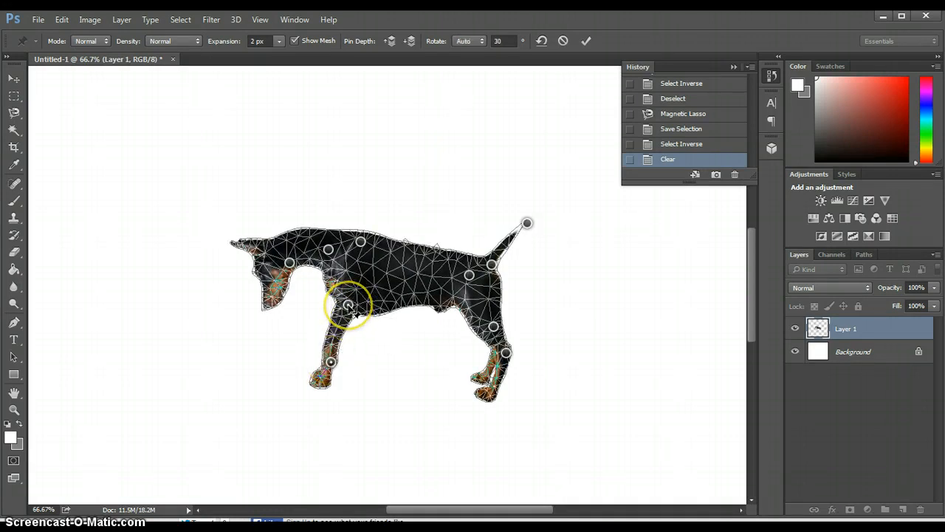
{"action": "mouse_move", "coordinate": [350, 305]}
{"action": "left_mouse_down"}
{"action": "mouse_move", "coordinate": [351, 292]}
{"action": "mouse_move", "coordinate": [360, 303]}
{"action": "mouse_move", "coordinate": [353, 310]}
{"action": "left_mouse_up"}
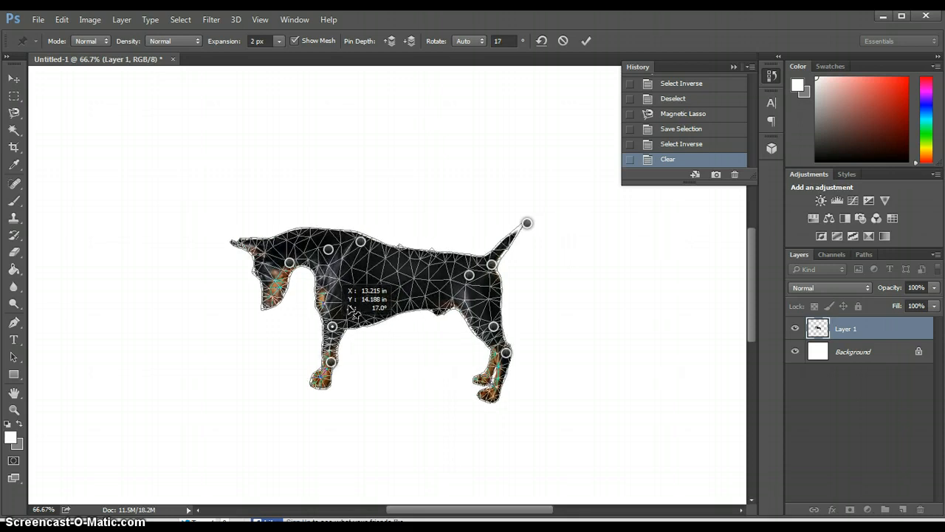
{"action": "left_click", "coordinate": [333, 324]}
Step: Add a pin in the middle of the back and pull it down and forward so the back sags
{"action": "left_click", "coordinate": [421, 260]}
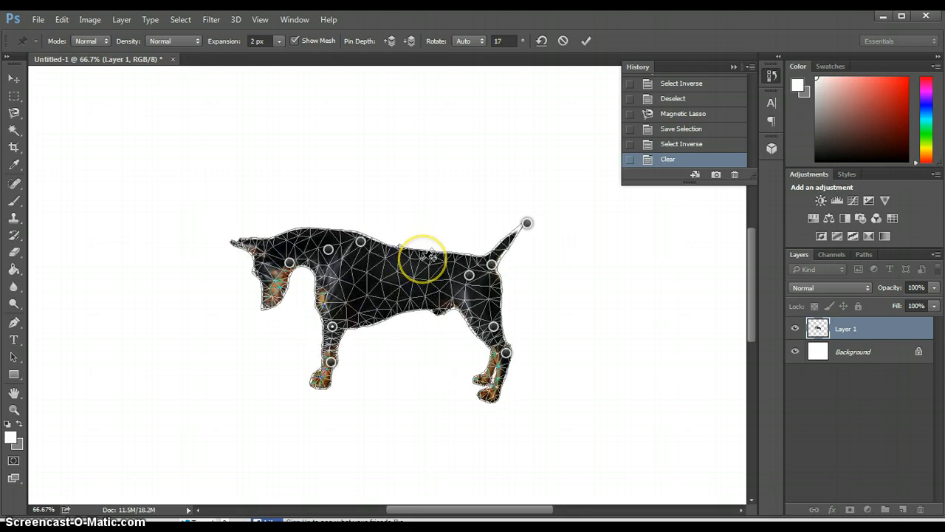
{"action": "left_click", "coordinate": [424, 261]}
{"action": "left_click_drag", "start_coordinate": [425, 258], "coordinate": [427, 264]}
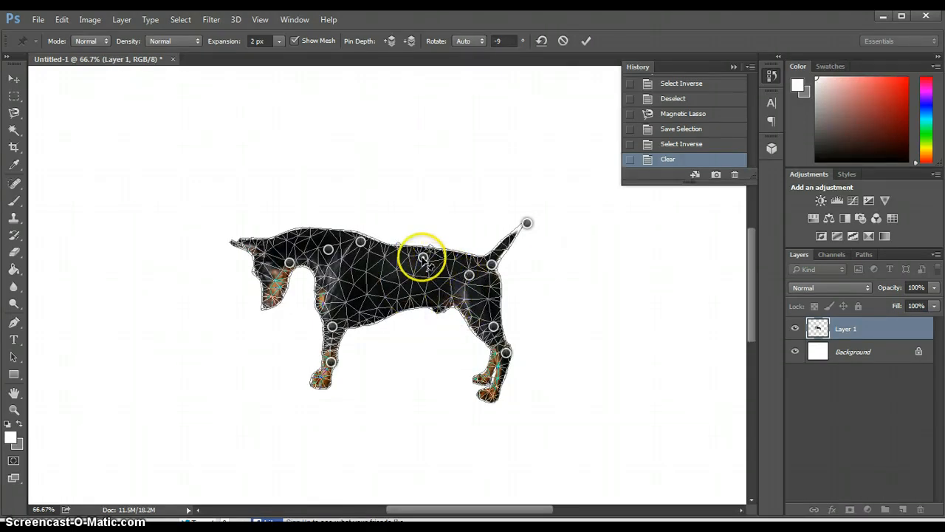
{"action": "left_click_drag", "start_coordinate": [422, 258], "coordinate": [406, 278]}
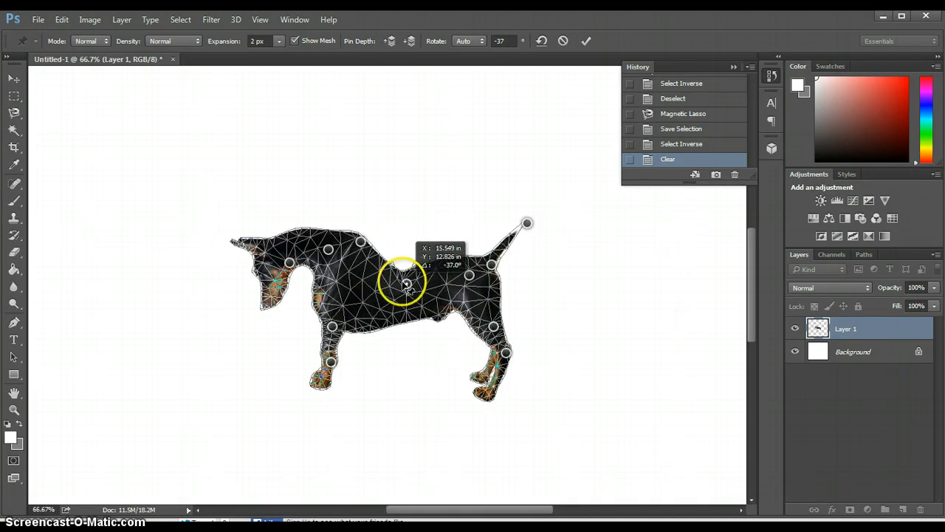
Step: Delete the pin at the top of the shoulder and raise the mid-back pin to straighten the back
{"action": "mouse_move", "coordinate": [366, 241]}
{"action": "left_mouse_down"}
{"action": "mouse_move", "coordinate": [376, 250]}
{"action": "mouse_move", "coordinate": [362, 242]}
{"action": "left_mouse_up"}
{"action": "key", "text": "Delete"}
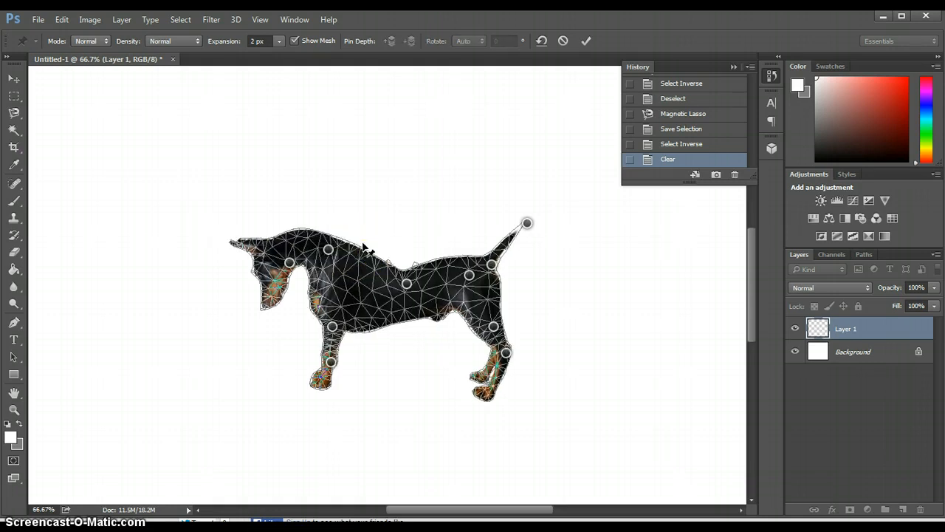
{"action": "left_click", "coordinate": [406, 286]}
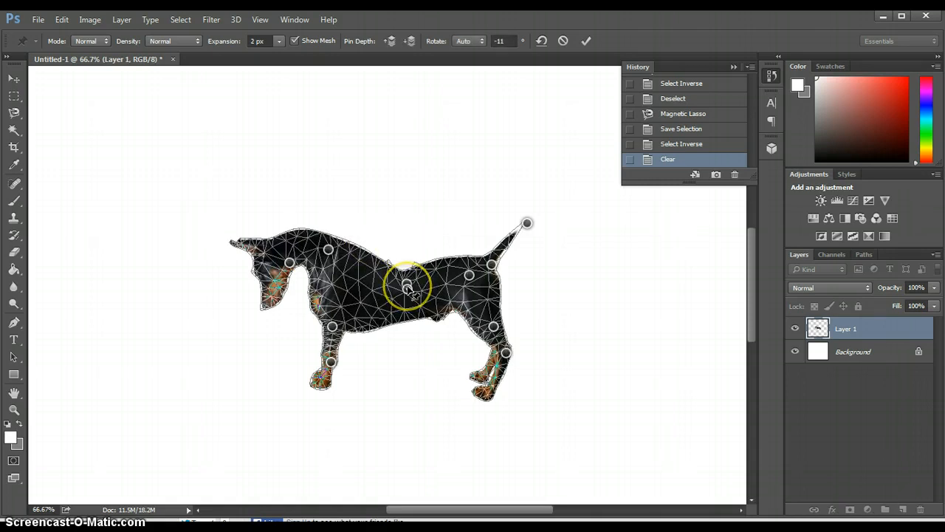
{"action": "key", "text": "Delete"}
{"action": "left_click", "coordinate": [407, 286]}
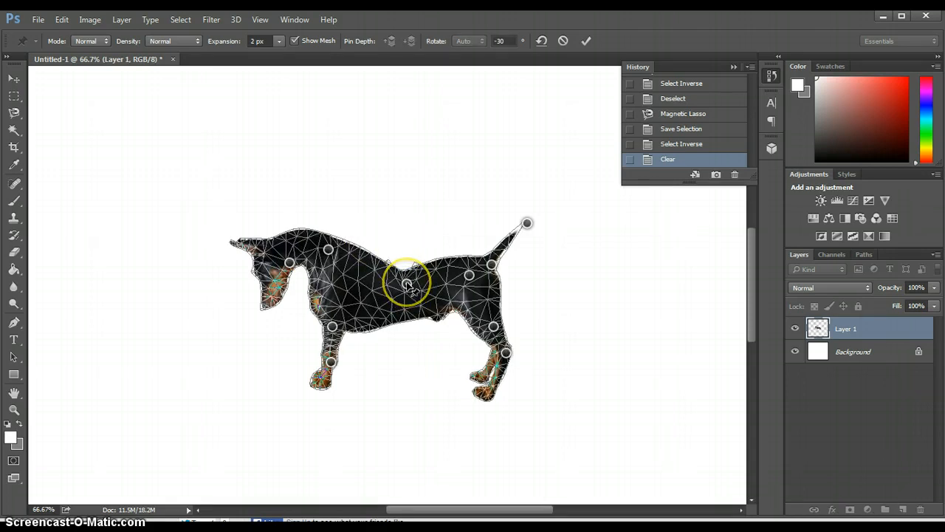
{"action": "left_click_drag", "start_coordinate": [406, 286], "coordinate": [402, 256]}
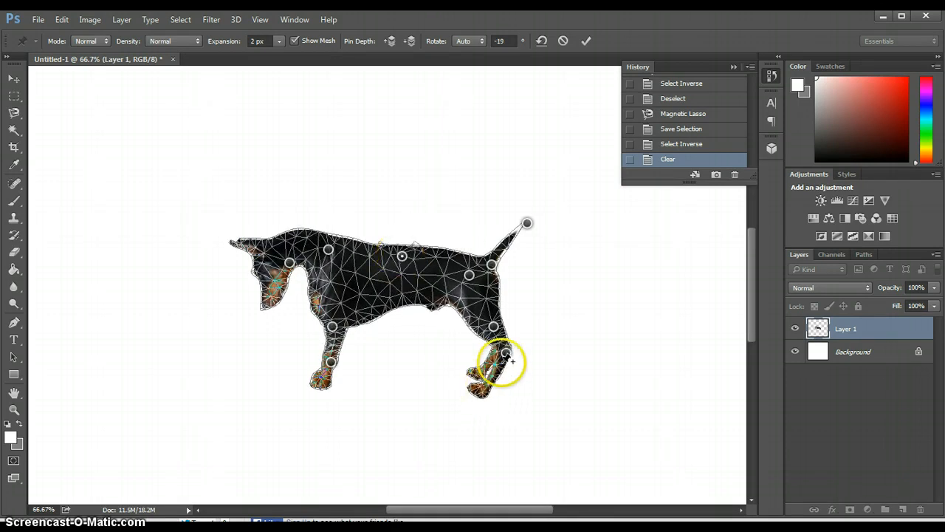
Step: Rotate the hind leg's hock pin to -15 degrees so the hind feet swing backward
{"action": "left_click_drag", "start_coordinate": [506, 353], "coordinate": [513, 362]}
{"action": "key", "text": "alt"}
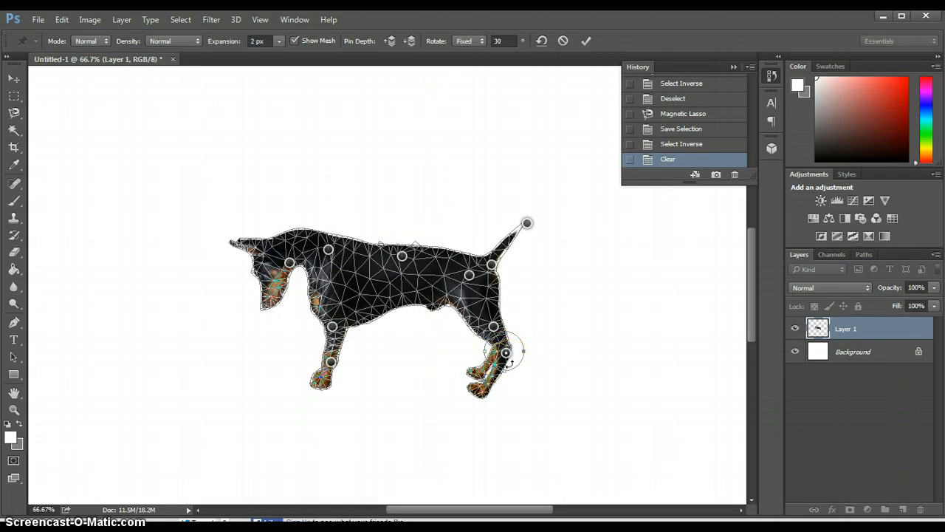
{"action": "mouse_move", "coordinate": [509, 363]}
{"action": "left_mouse_down"}
{"action": "mouse_move", "coordinate": [519, 360]}
{"action": "mouse_move", "coordinate": [517, 342]}
{"action": "mouse_move", "coordinate": [521, 354]}
{"action": "mouse_move", "coordinate": [511, 341]}
{"action": "mouse_move", "coordinate": [503, 352]}
{"action": "left_mouse_up"}
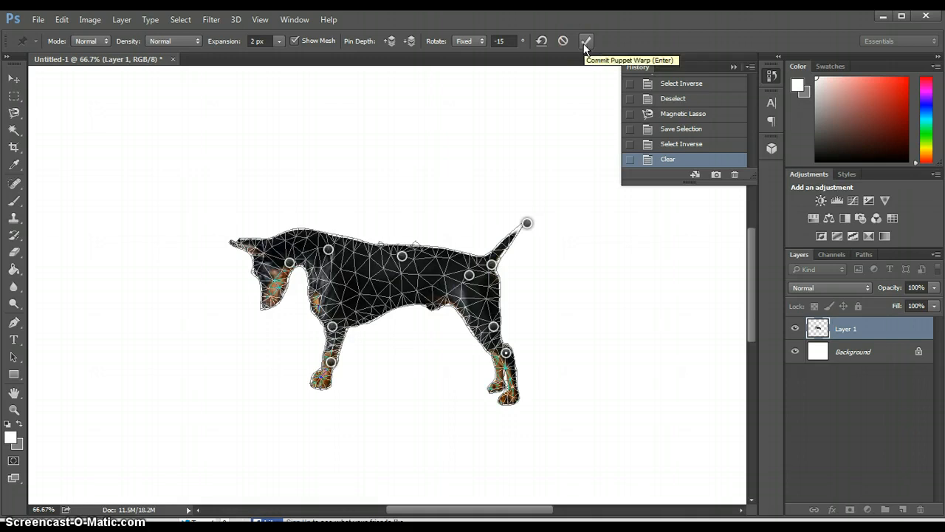
Step: Hide the mesh, raise the upper front-leg pin and shift it slightly back, and commit the Puppet Warp
{"action": "scroll", "coordinate": [488, 79], "scroll_direction": "down", "scroll_amount": 1}
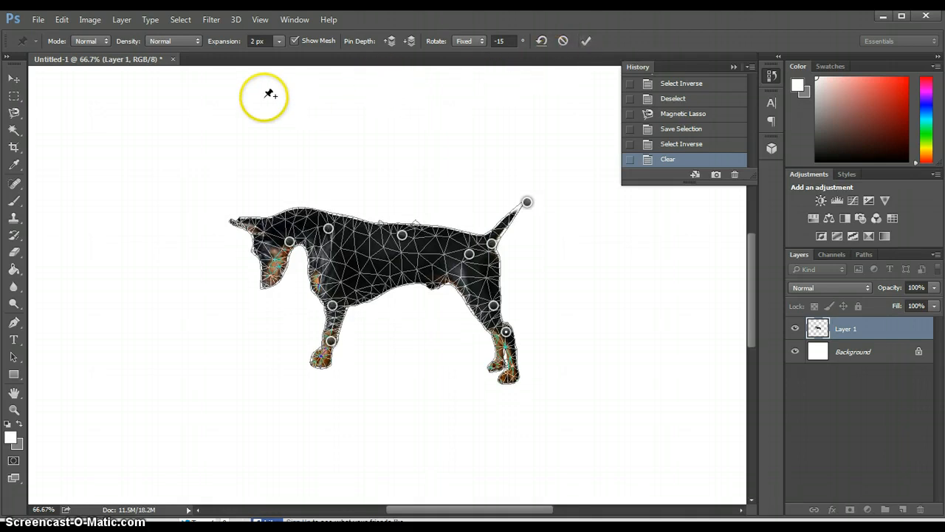
{"action": "left_click", "coordinate": [295, 41]}
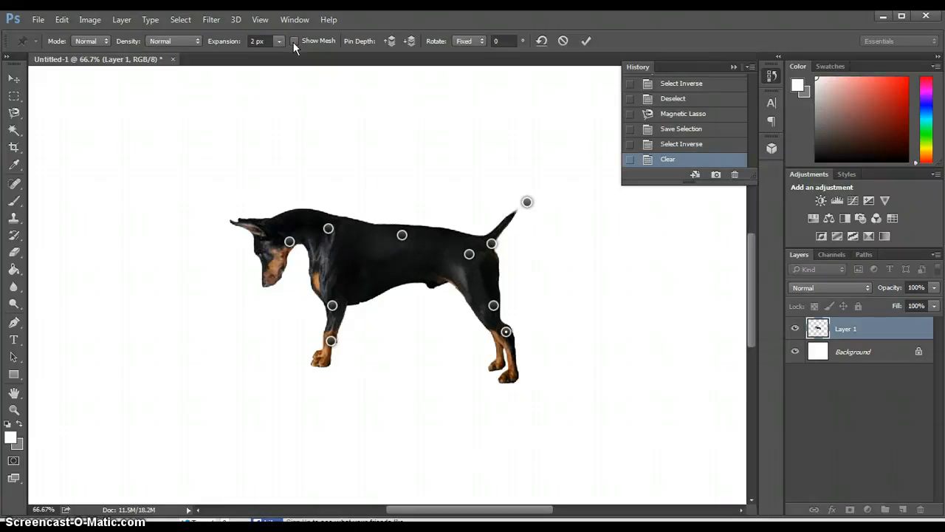
{"action": "left_click", "coordinate": [333, 306]}
{"action": "left_click_drag", "start_coordinate": [333, 306], "coordinate": [339, 283]}
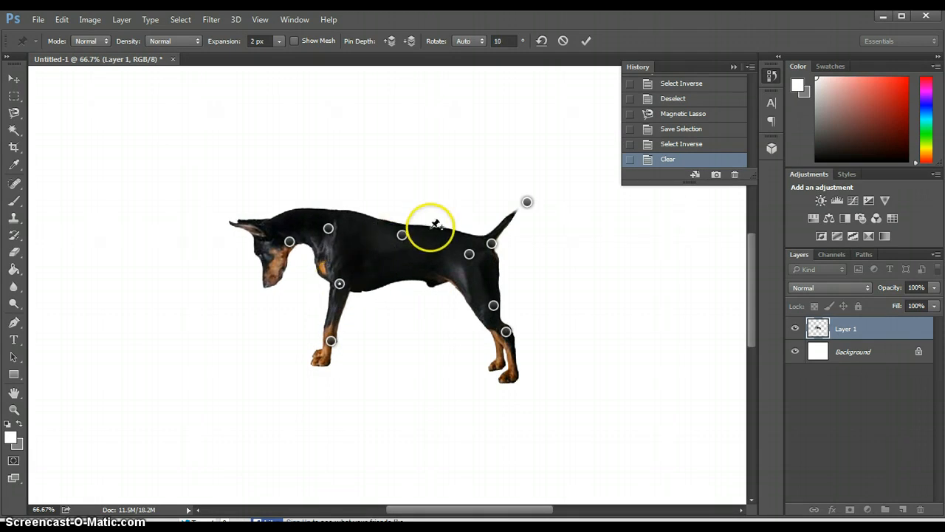
{"action": "left_click", "coordinate": [588, 39]}
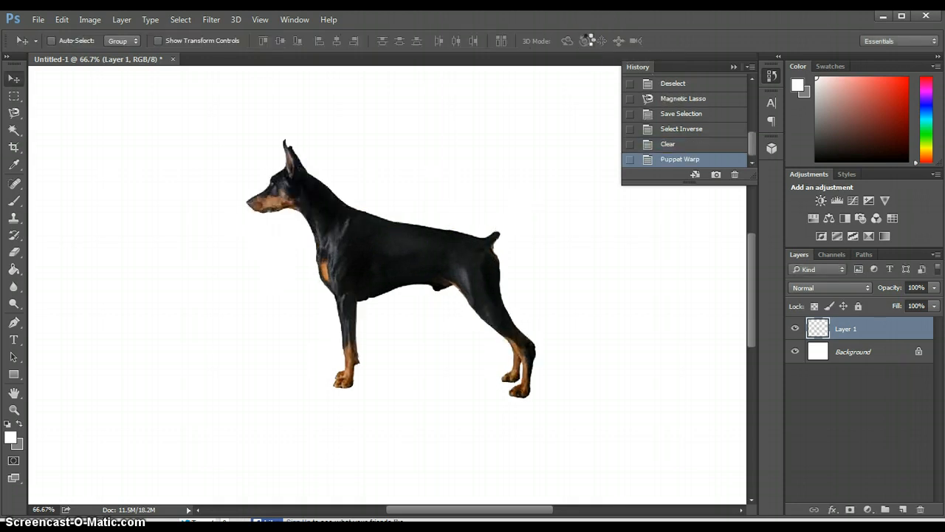